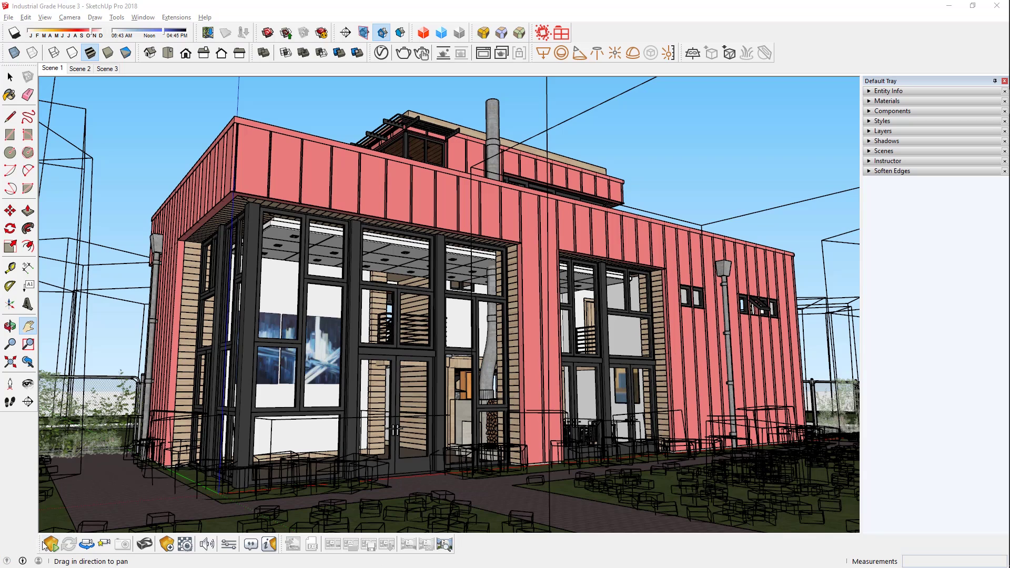
Step: Start the live Enscape render of the house and sync it with the SketchUp camera
left_click(49, 544)
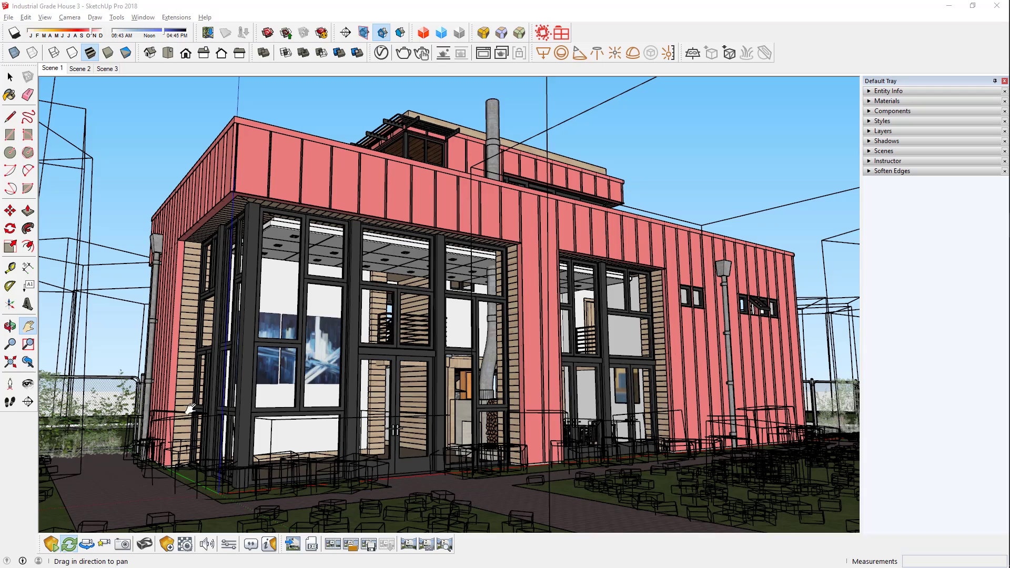
left_click(86, 544)
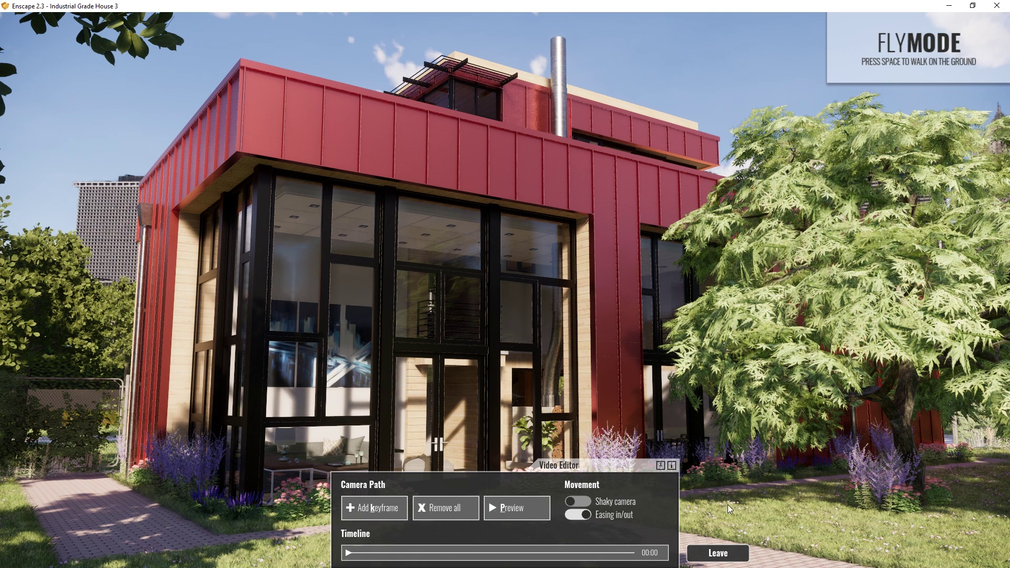
Step: Add camera-path keyframes from the house corner to the Scene 2 front view, then go to the Scene 3 interior
key("a")
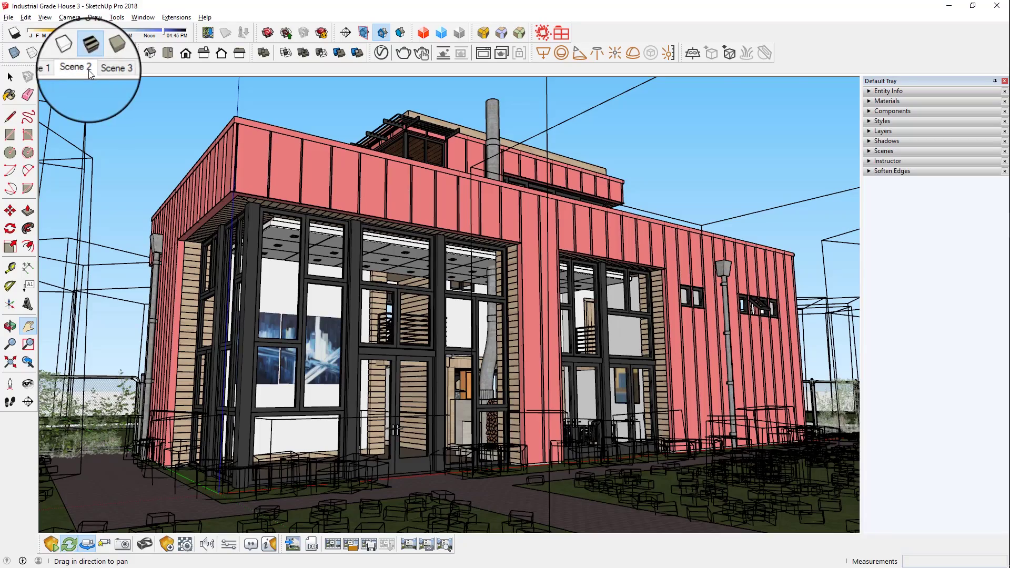
left_click(89, 70)
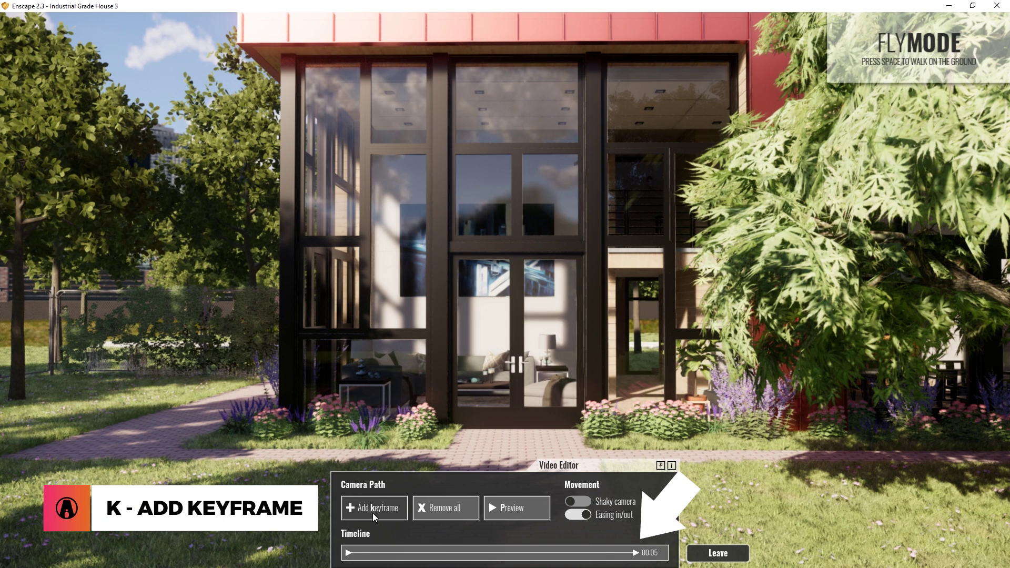
left_click(373, 513)
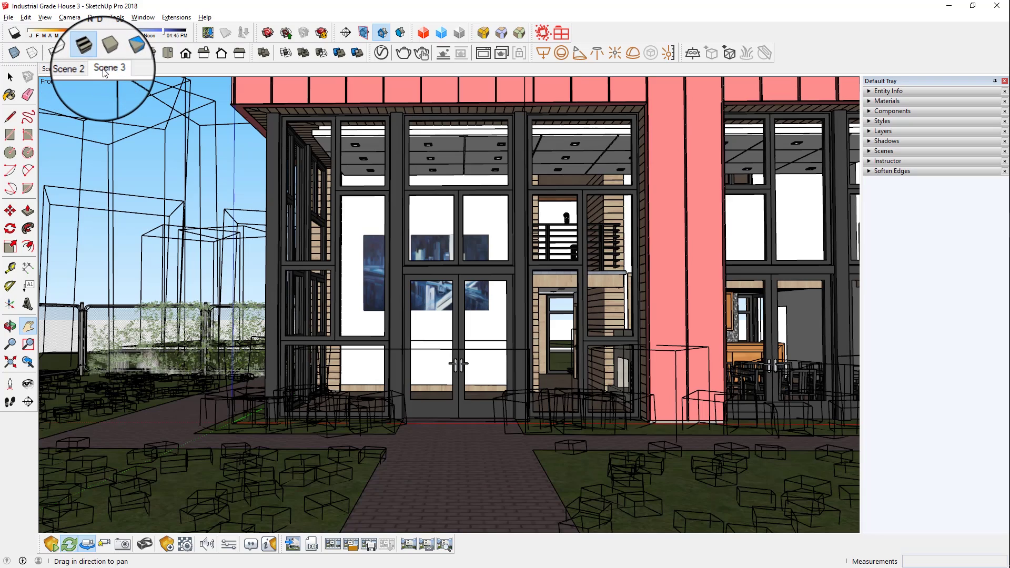
left_click(105, 69)
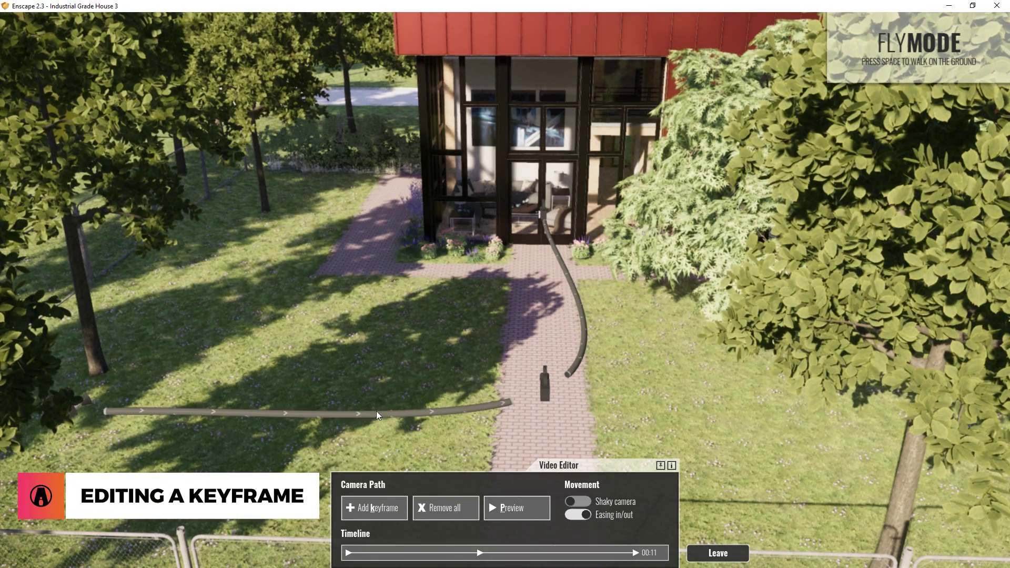
Step: Move the second keyframe closer to the entrance and the third through the doorway, applying both
left_click(479, 553)
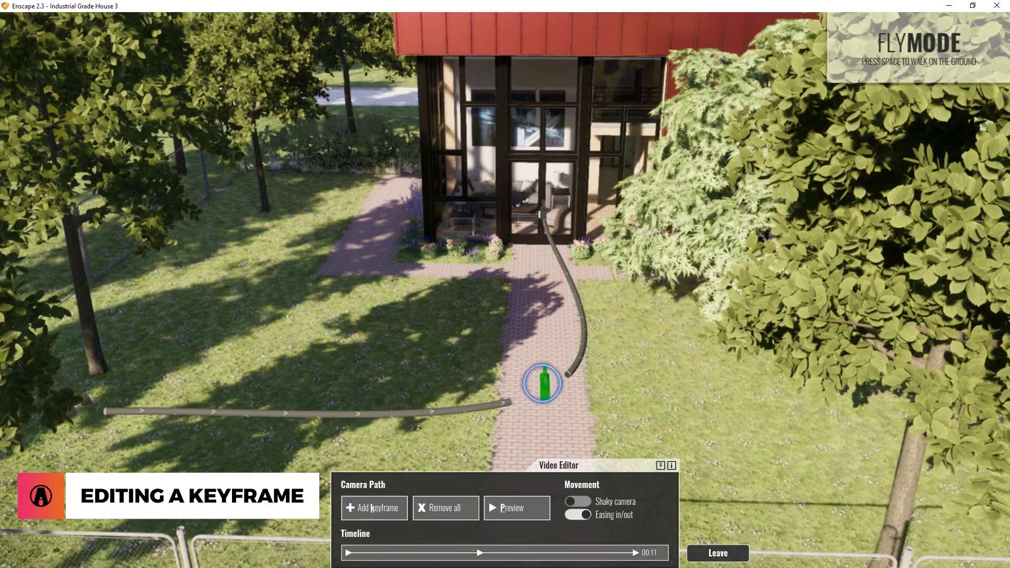
left_click(548, 381)
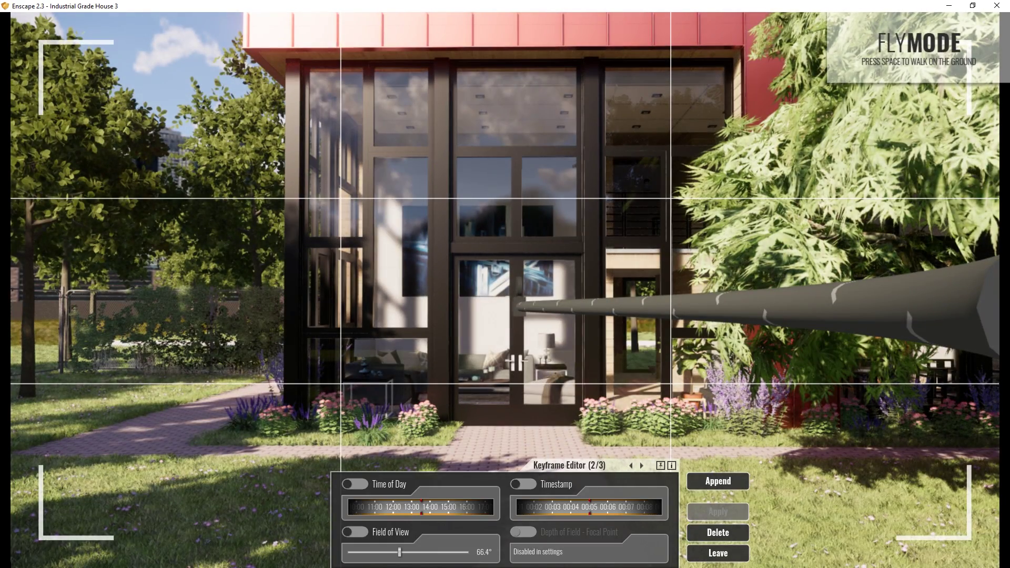
scroll(565, 433, "up", 3)
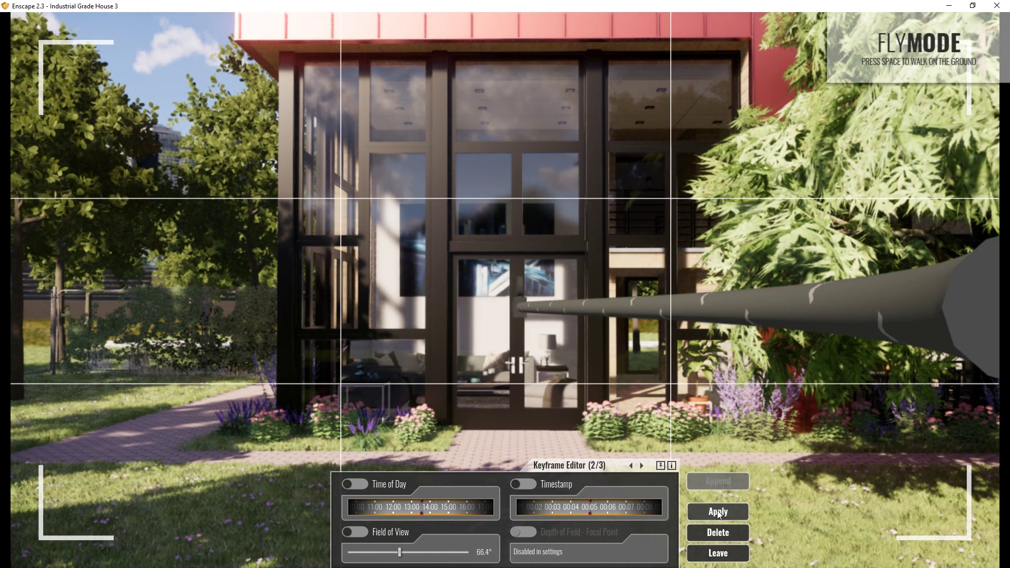
left_click(718, 513)
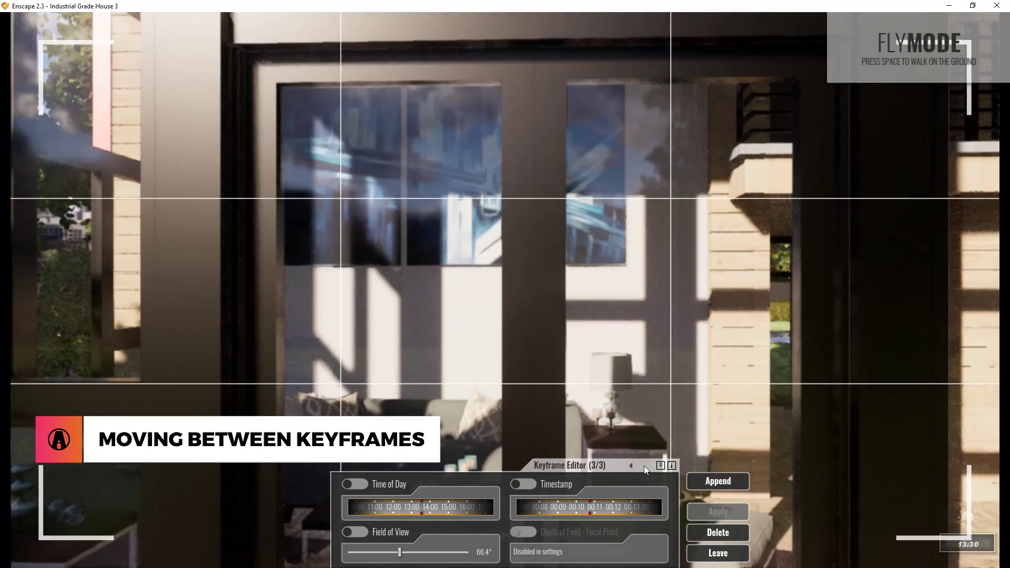
left_click(643, 465)
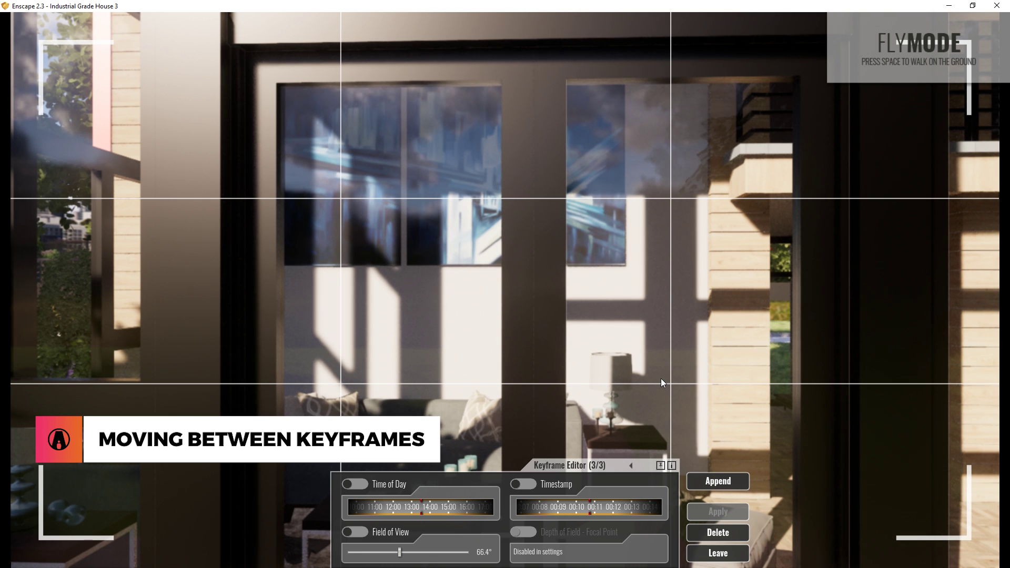
key("w")
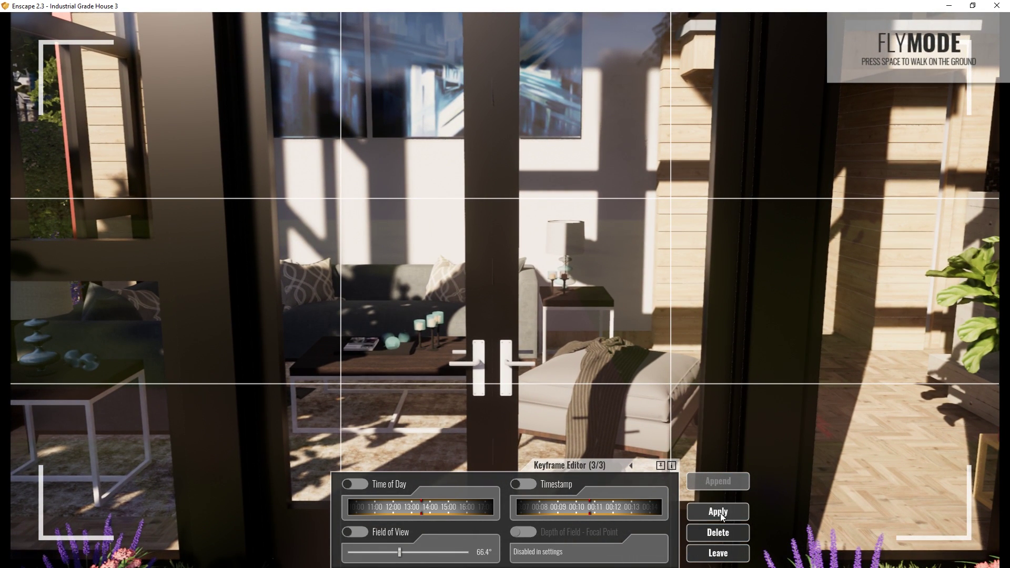
left_click(727, 512)
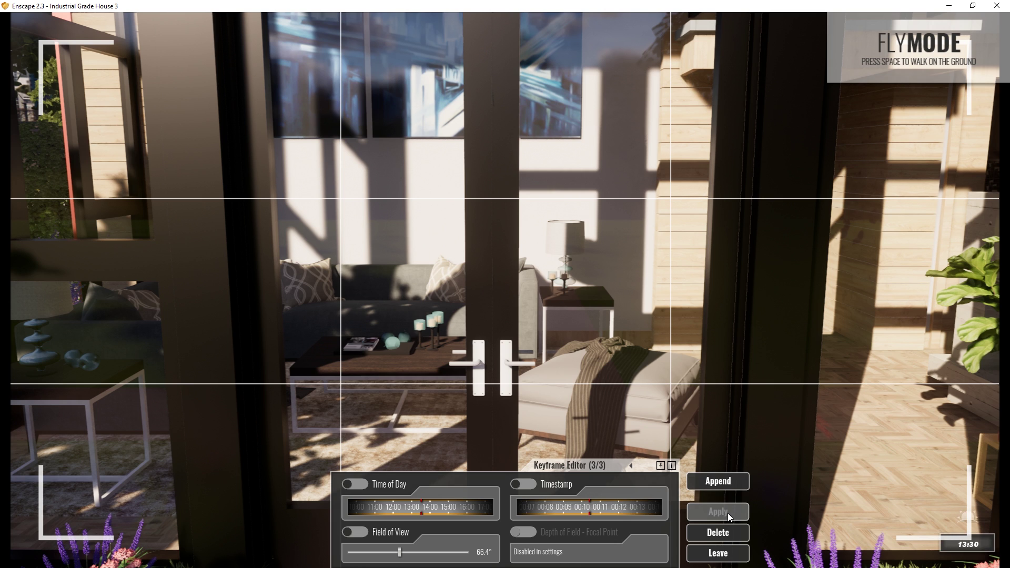
Step: Append a fourth keyframe at the sofa, then delete it
left_click(725, 482)
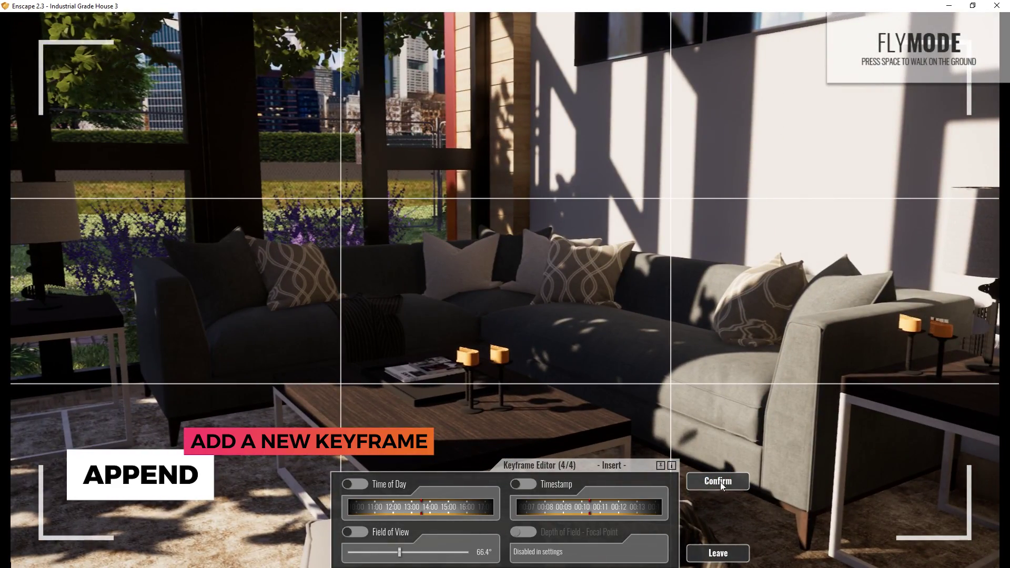
left_click(721, 483)
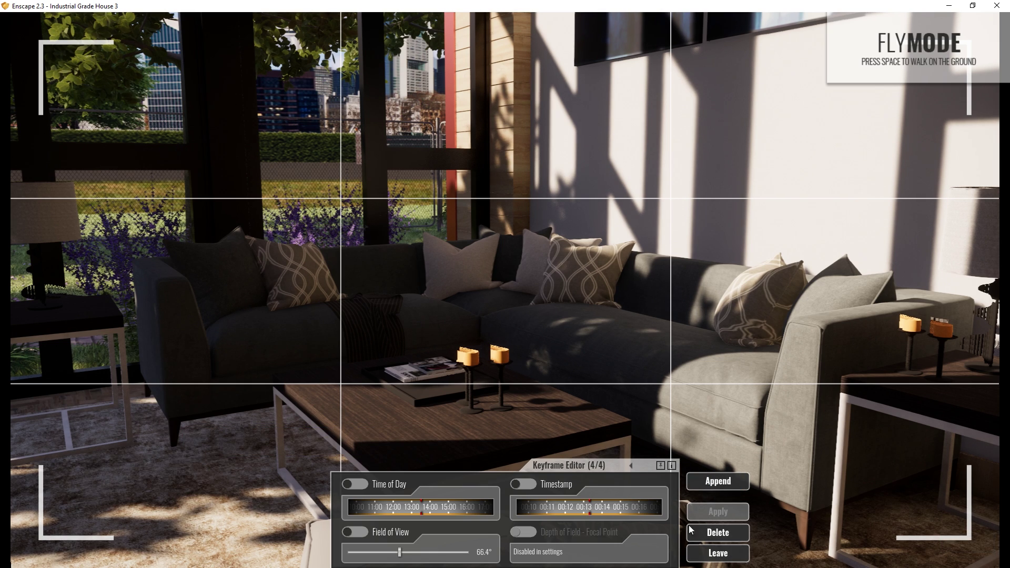
left_click(727, 533)
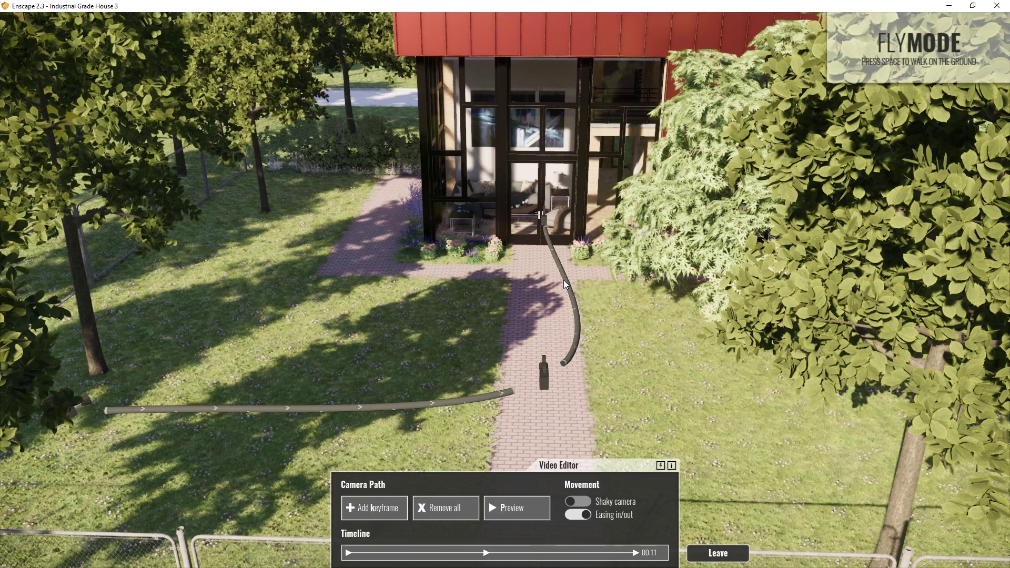
Step: Insert a mid-path keyframe framing the entrance doors closely, then begin another insertion on the path
left_click(564, 279)
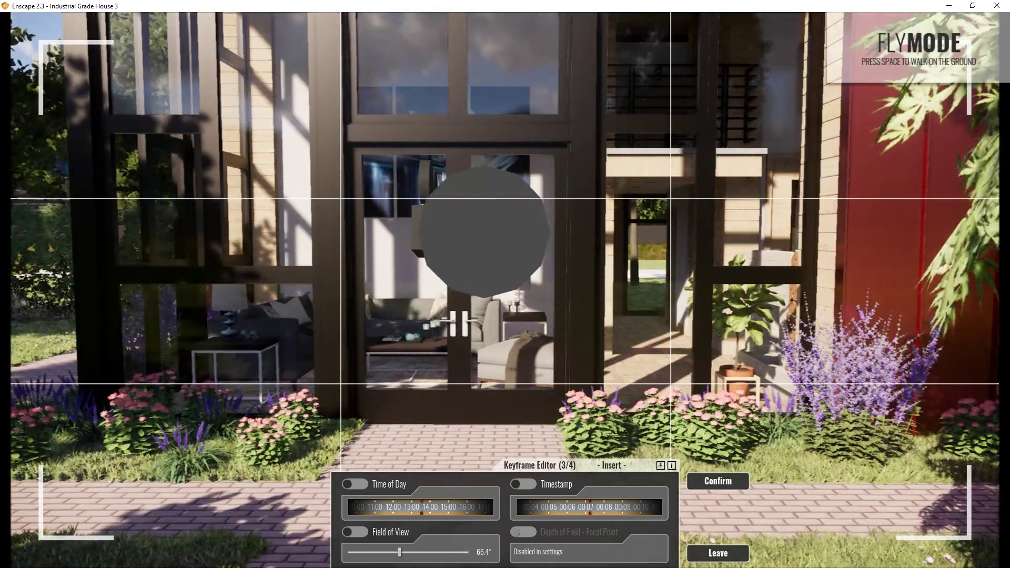
left_click_drag(563, 278, 608, 393)
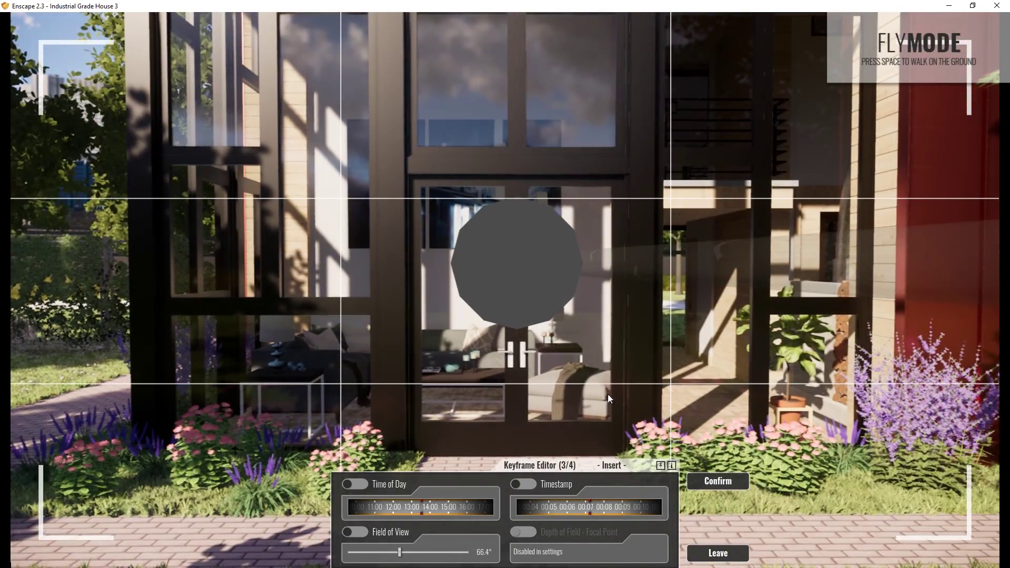
left_click(717, 480)
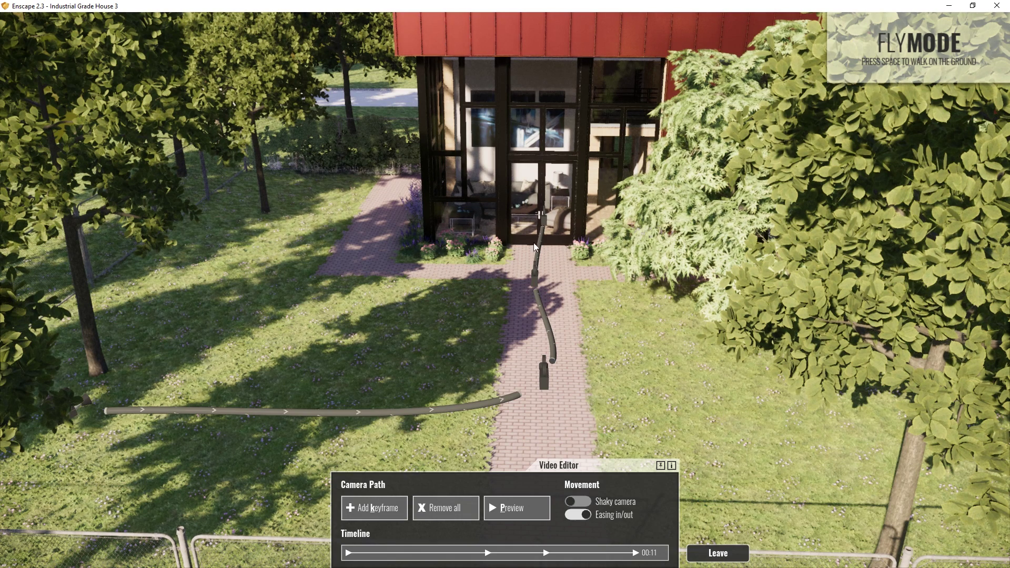
left_click(572, 292)
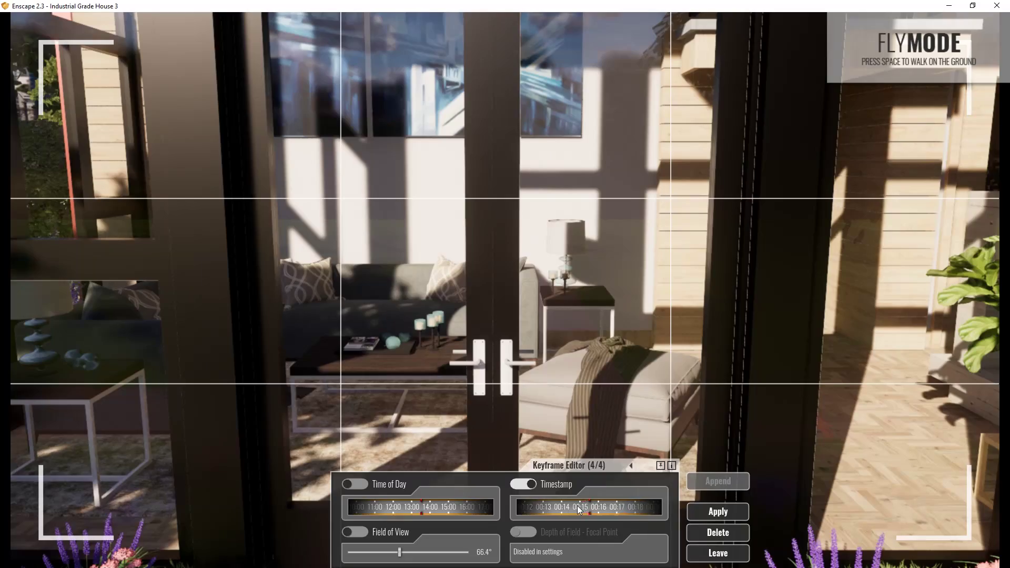
Step: Enable custom timestamps, widen the field of view, and push the last keyframe from 00:14 to 00:20
left_click_drag(578, 509, 548, 506)
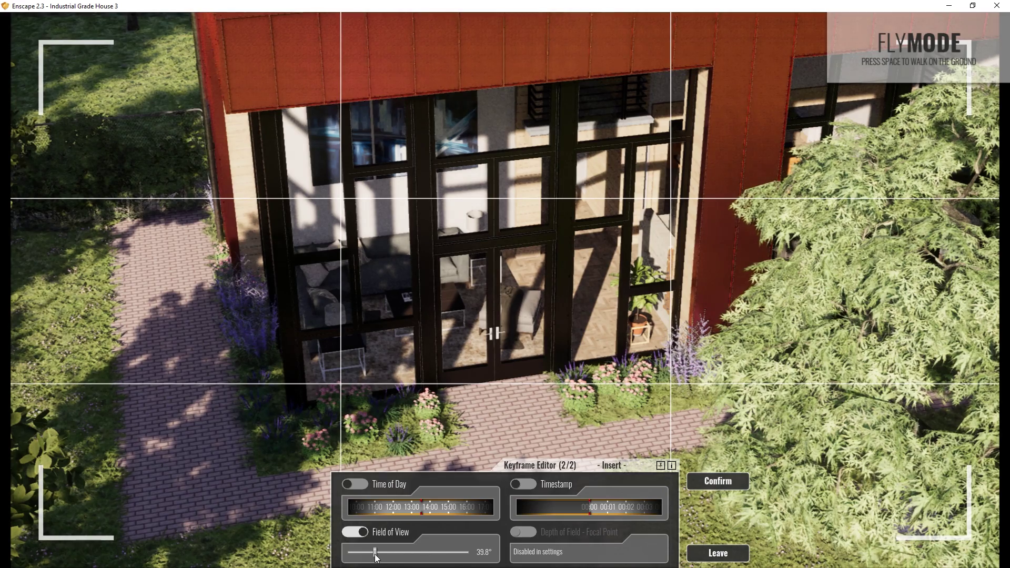
left_click_drag(374, 556, 404, 556)
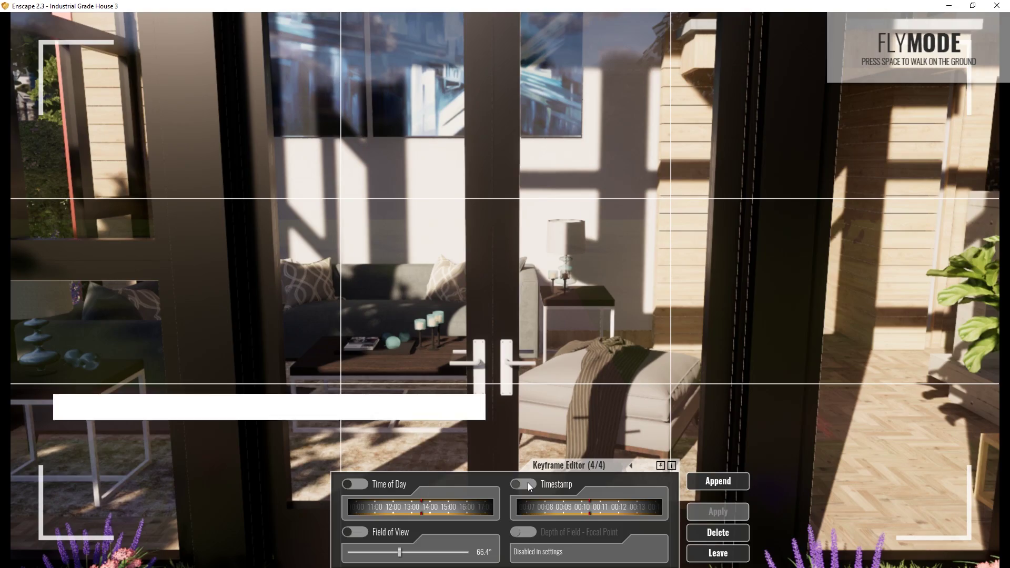
left_click(528, 481)
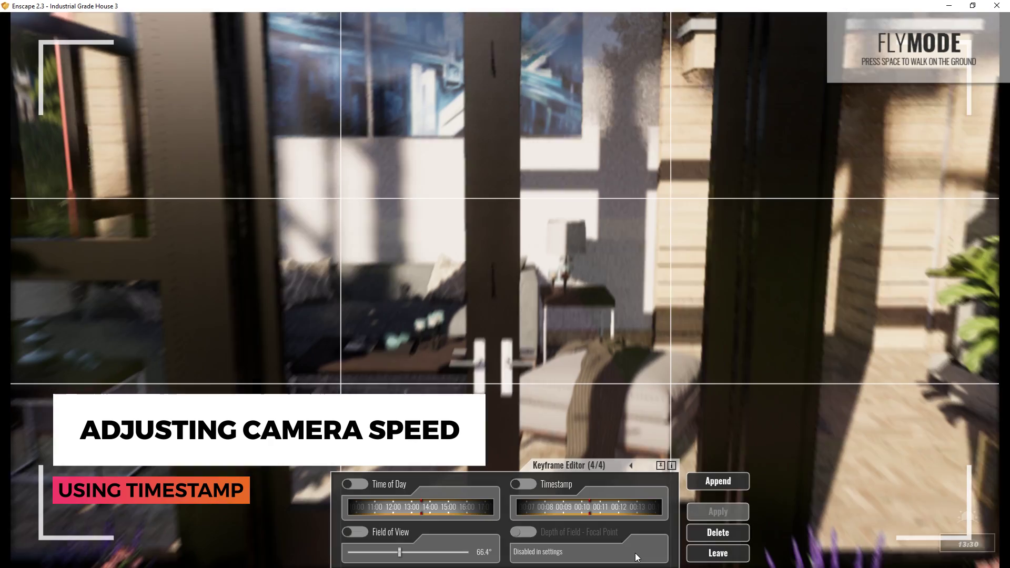
left_click(528, 483)
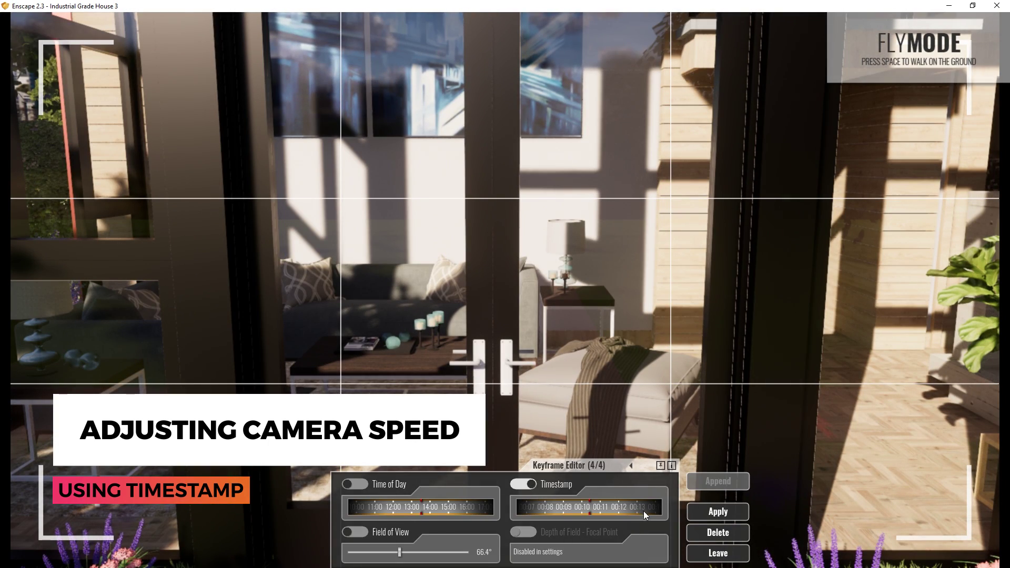
left_click_drag(583, 508, 472, 508)
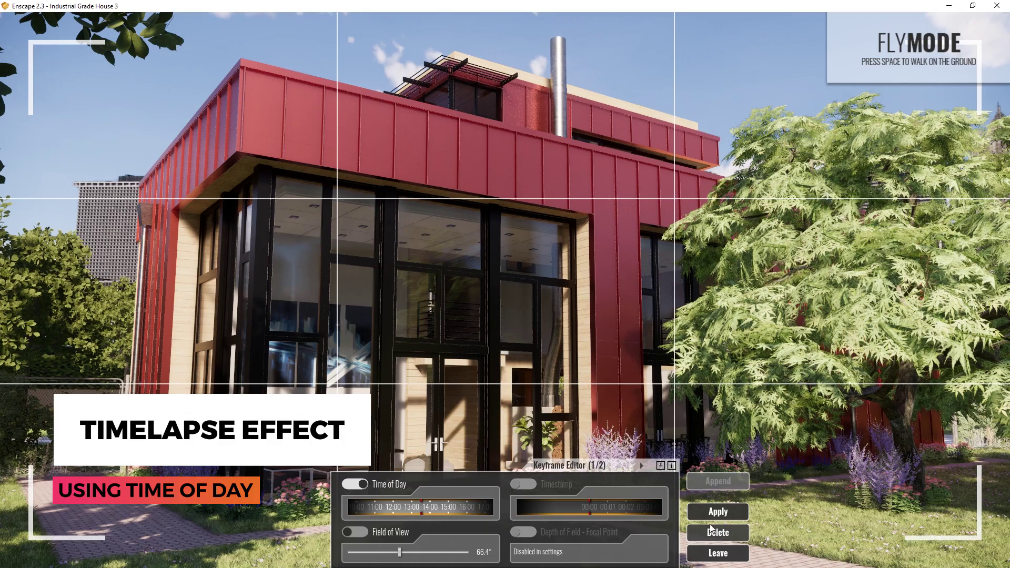
Step: Apply Time of Day on the first keyframe and set the second keyframe to about 15:06
left_click(716, 512)
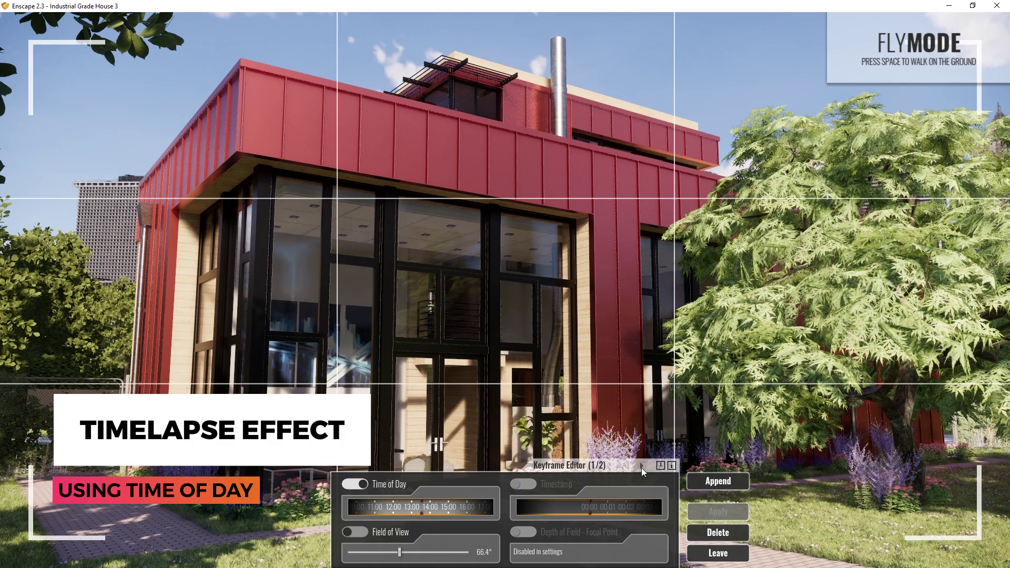
left_click(641, 468)
left_click_drag(473, 506, 449, 507)
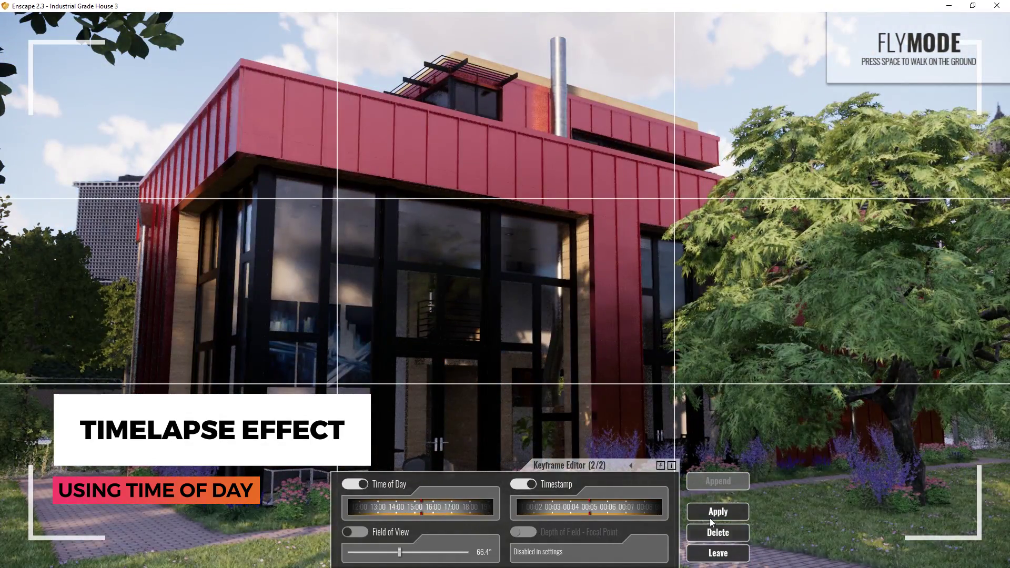
left_click(709, 517)
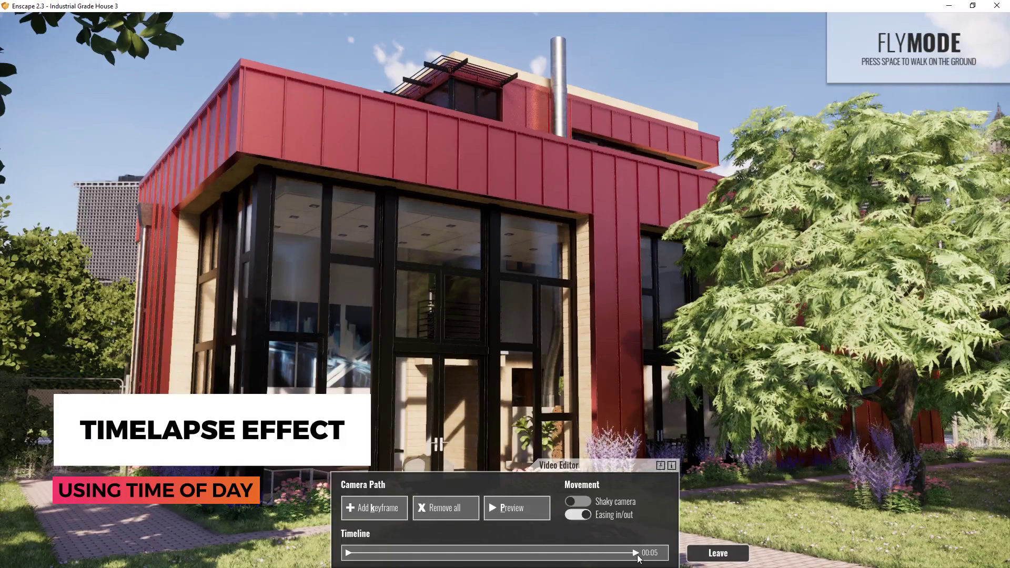
left_click(636, 553)
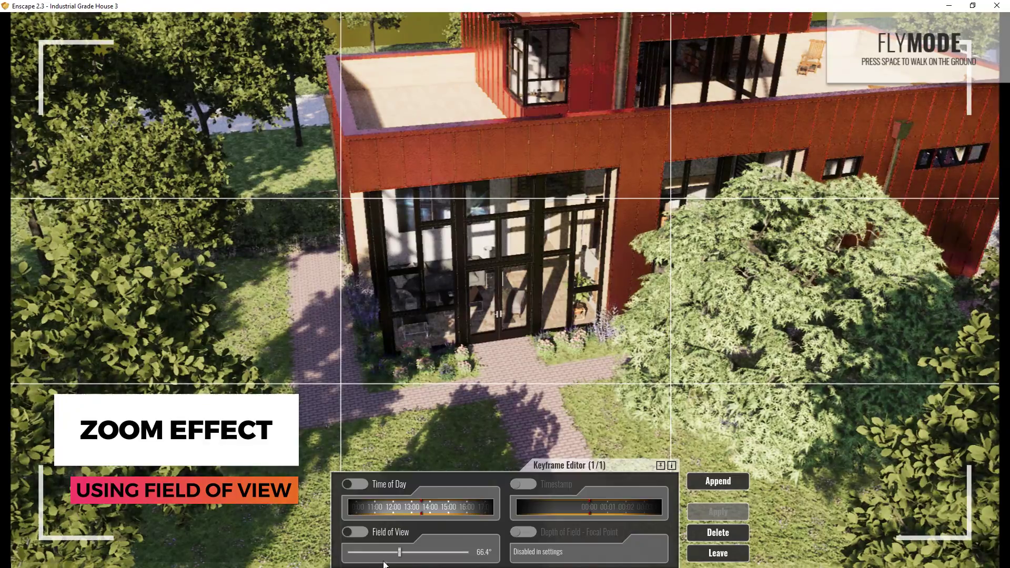
Step: Narrow the keyframe field of view to 39.8°, then insert a keyframe with a 73.3° field of view
mouse_move(400, 554)
left_mouse_down()
mouse_move(374, 553)
mouse_move(405, 552)
left_mouse_up()
left_click(718, 481)
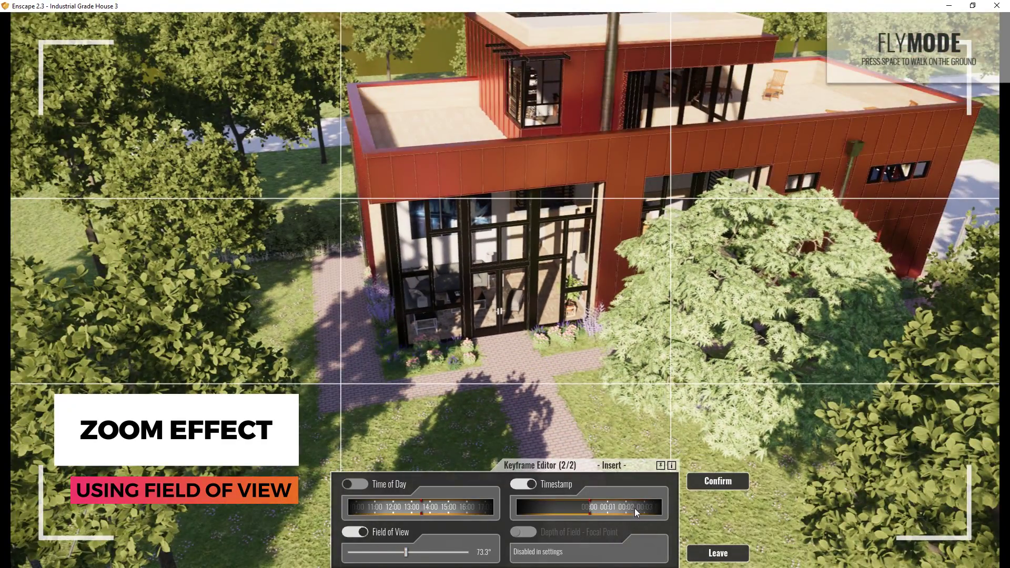
left_click_drag(639, 508, 592, 513)
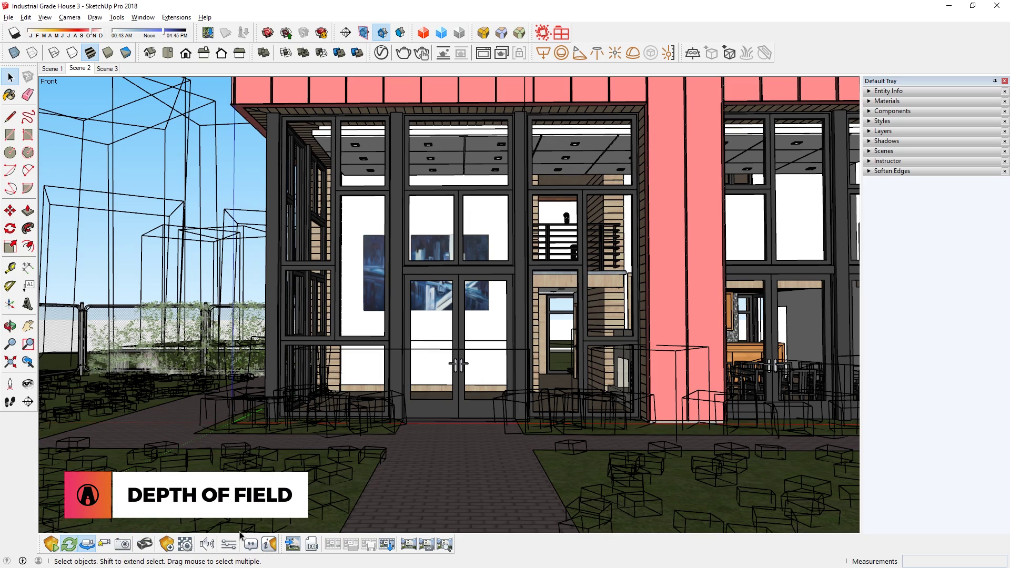
Step: In Enscape Settings, raise Depth of Field to 30% and turn off Auto Focus
left_click(231, 545)
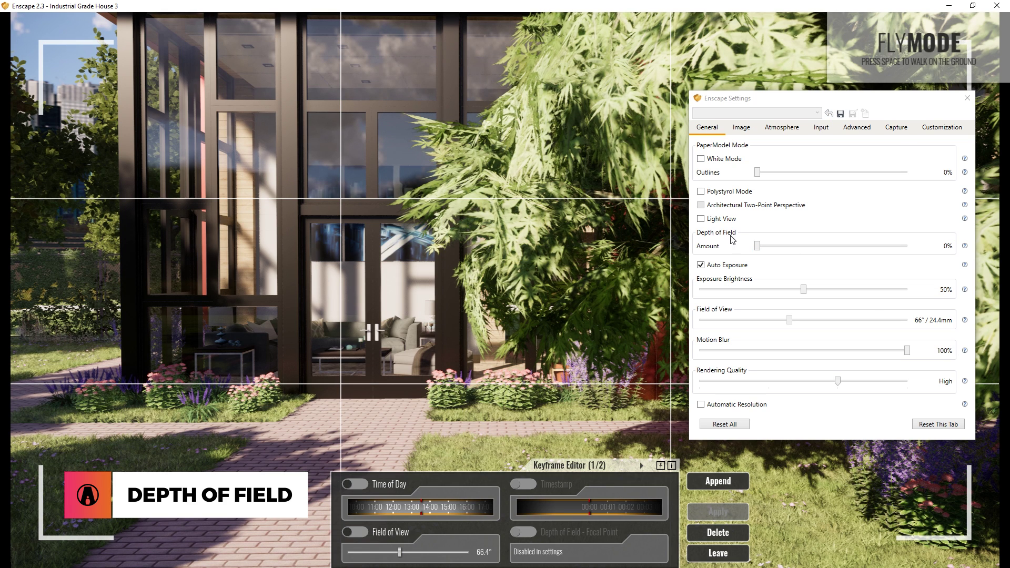
left_click_drag(758, 246, 806, 255)
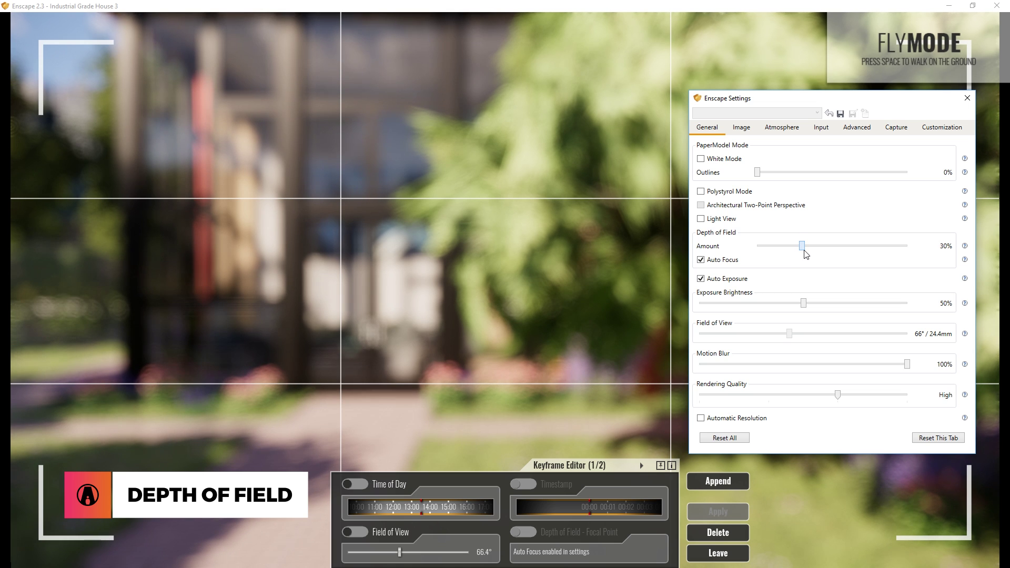
left_click(721, 264)
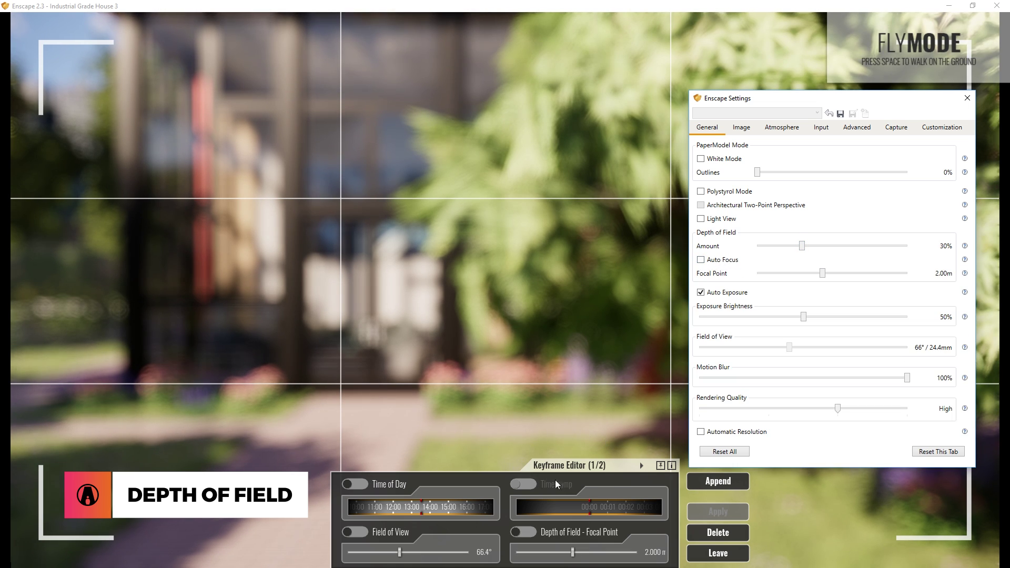
Step: Give the first keyframe its own focal point of about 3 m and apply it
left_click_drag(573, 555, 578, 562)
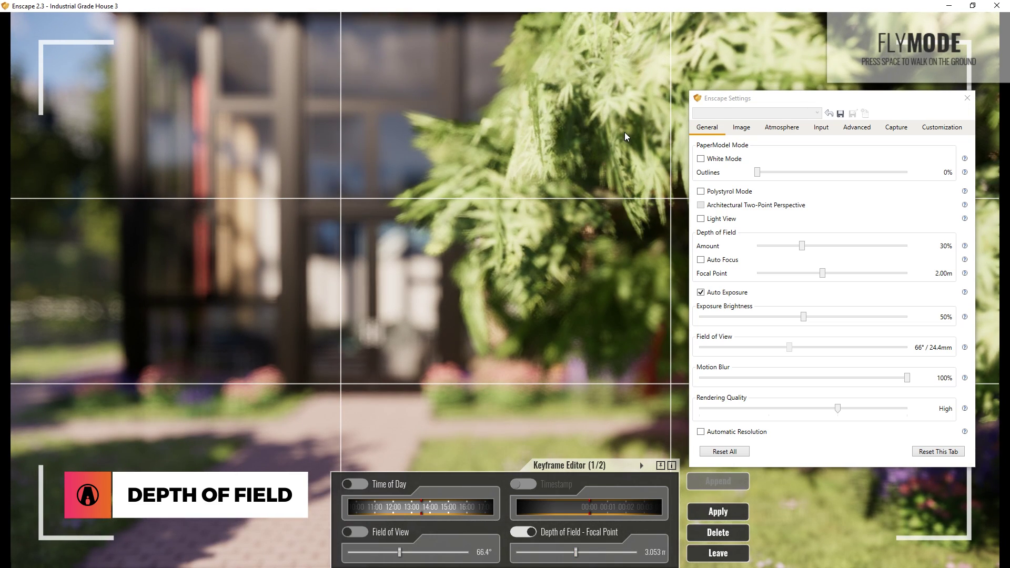
left_click(717, 512)
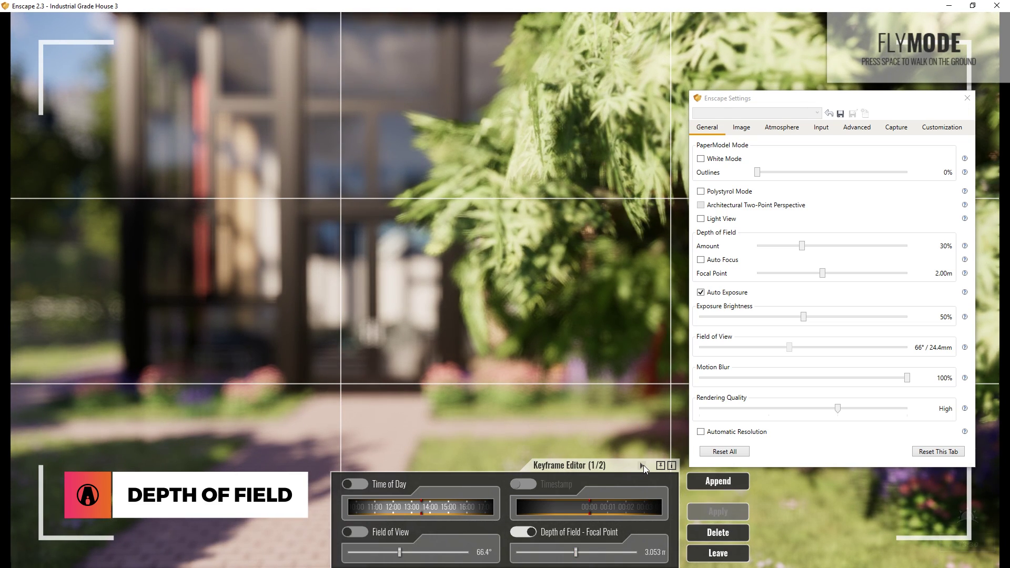
left_click(642, 464)
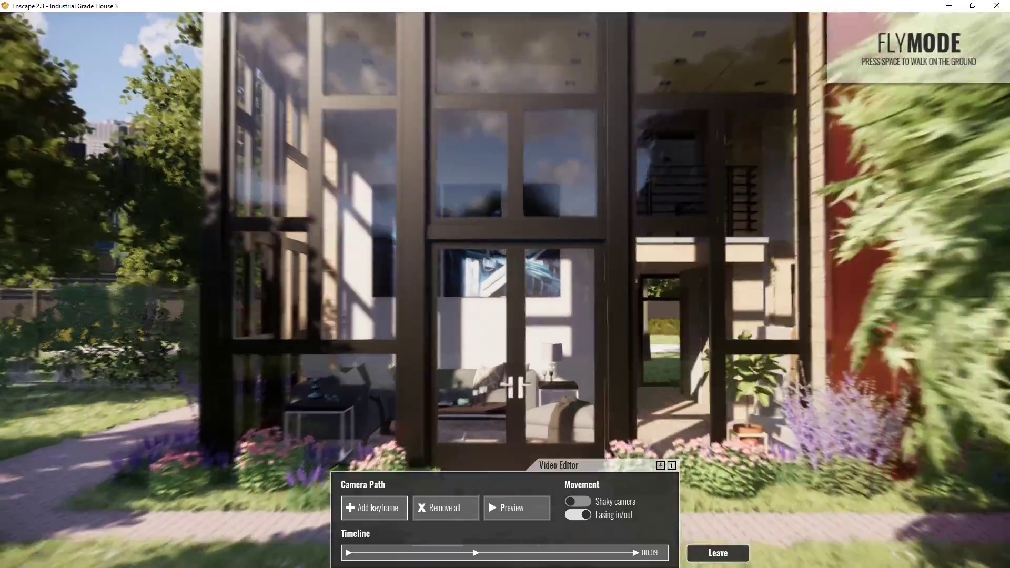
Step: Add keyframes at the glass doors, in the living room, and in the front yard, extending the path to 00:22
key("w")
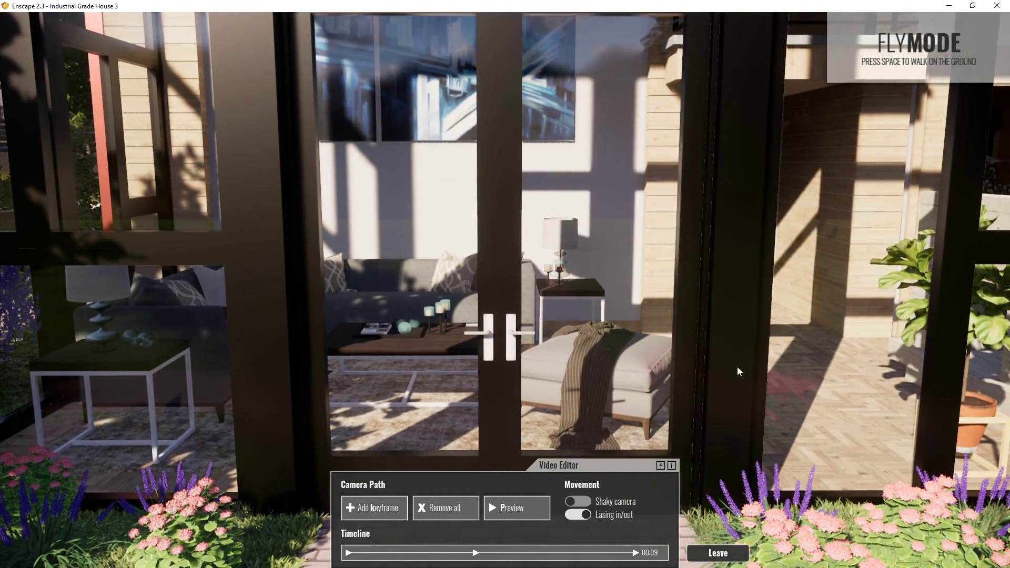
key("k")
key("w")
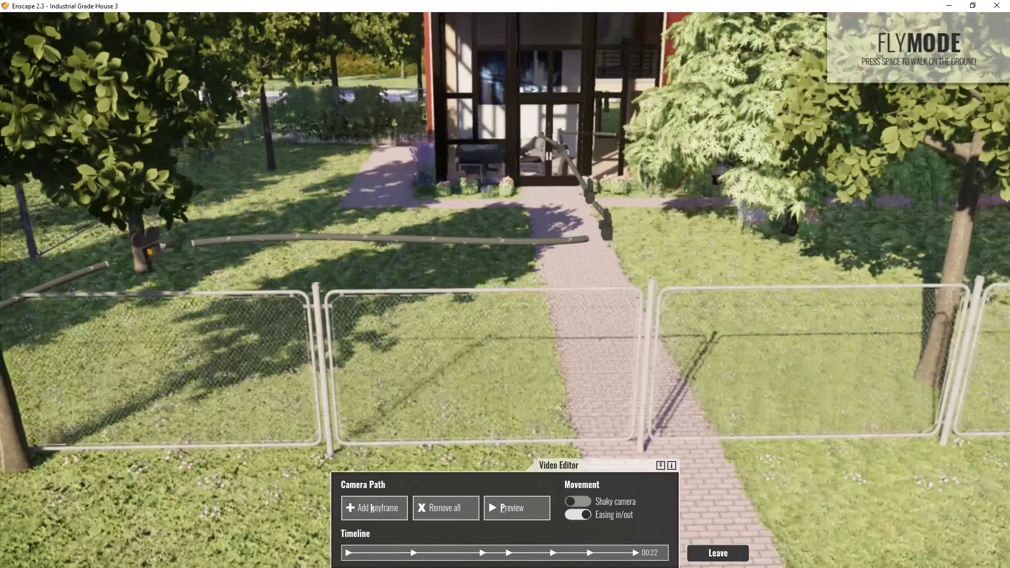
key("w")
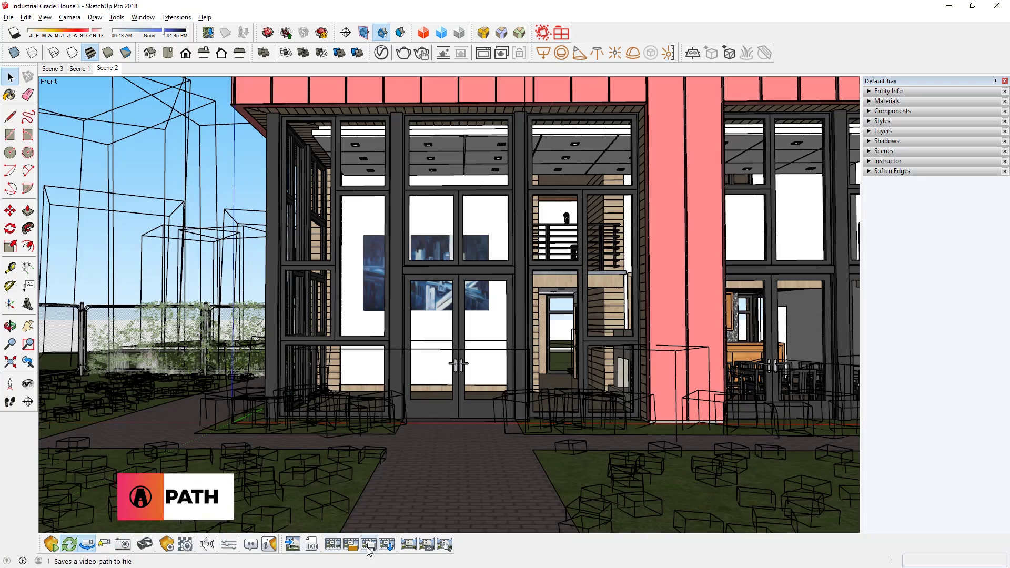
Step: Save the camera path as Enscape_VideoPath and load it back from that file
left_click(368, 546)
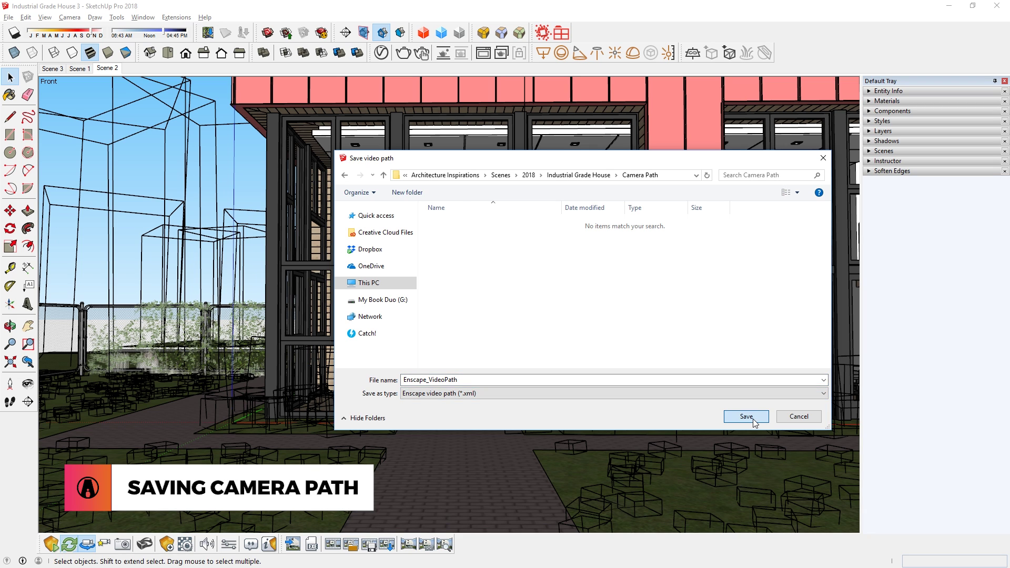
left_click(752, 419)
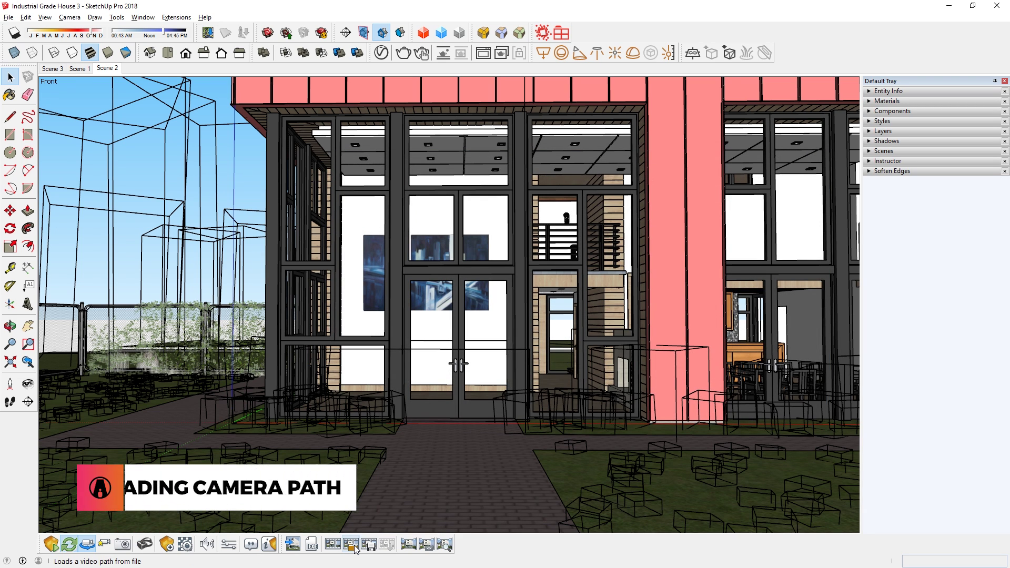
left_click(350, 544)
left_click(473, 223)
left_click(746, 416)
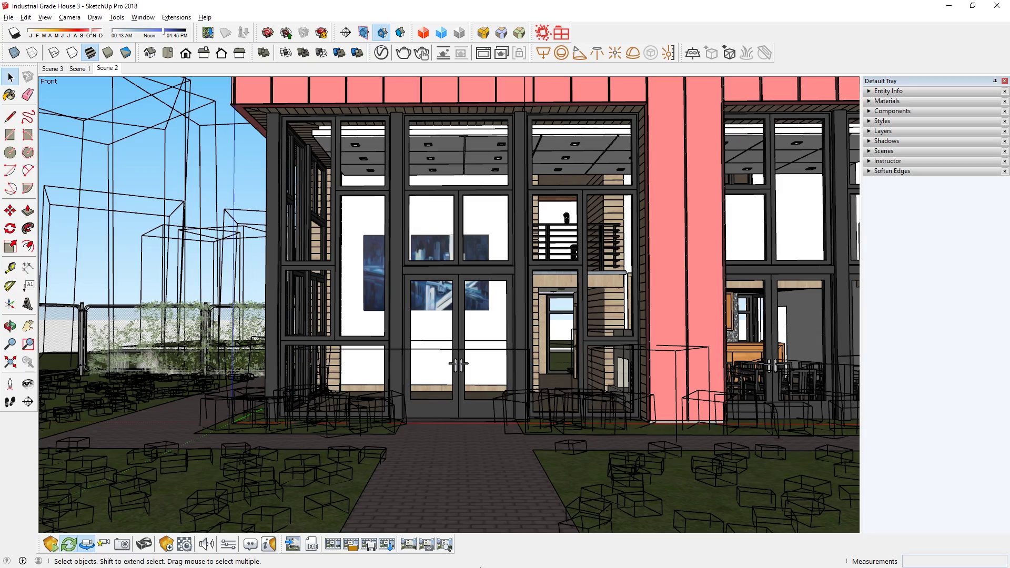
Step: Set Enscape capture output to 1080p (1920 x 1080), Maximum compression quality, keeping 30 FPS
left_click(228, 544)
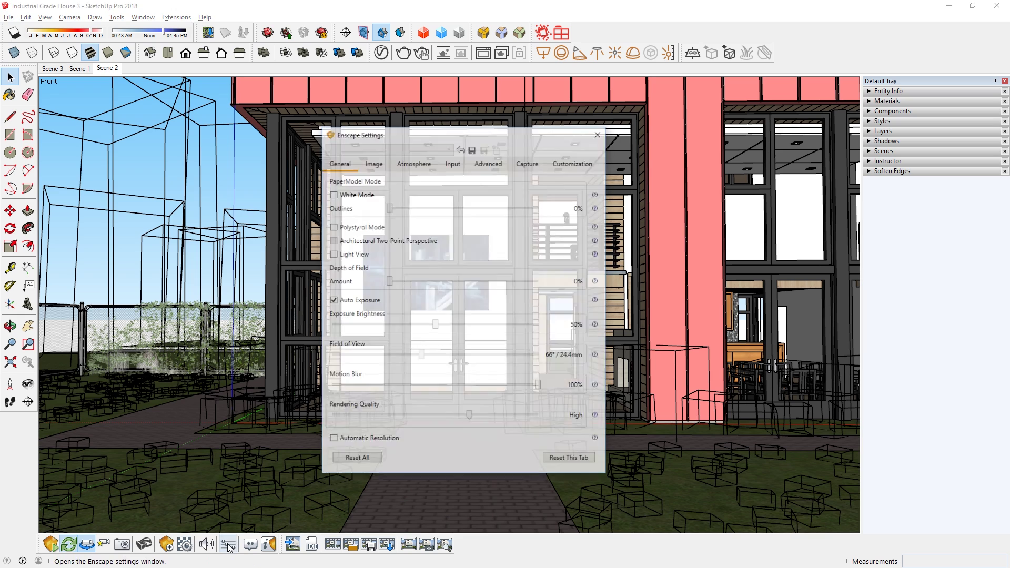
left_click(533, 165)
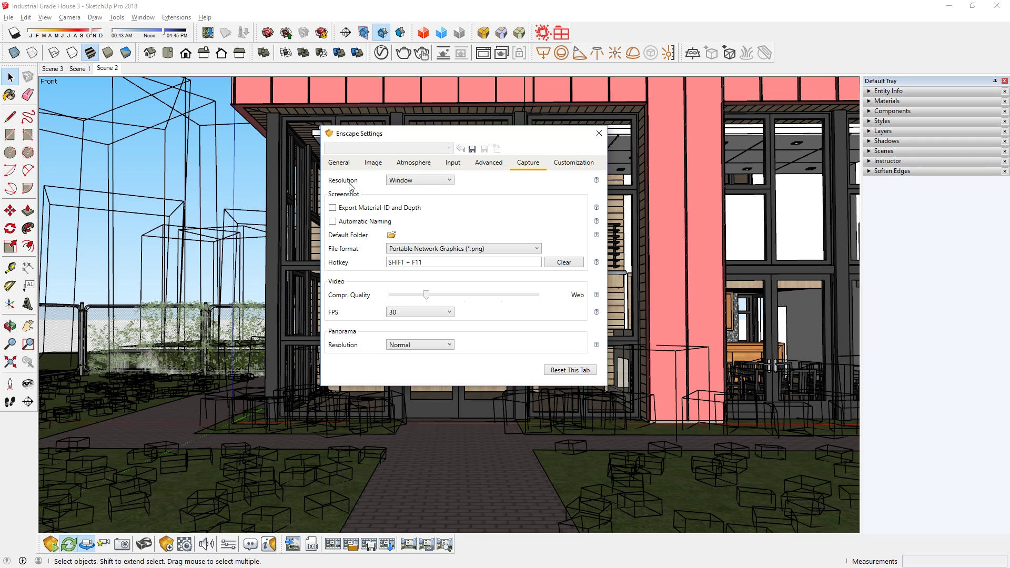
left_click(424, 181)
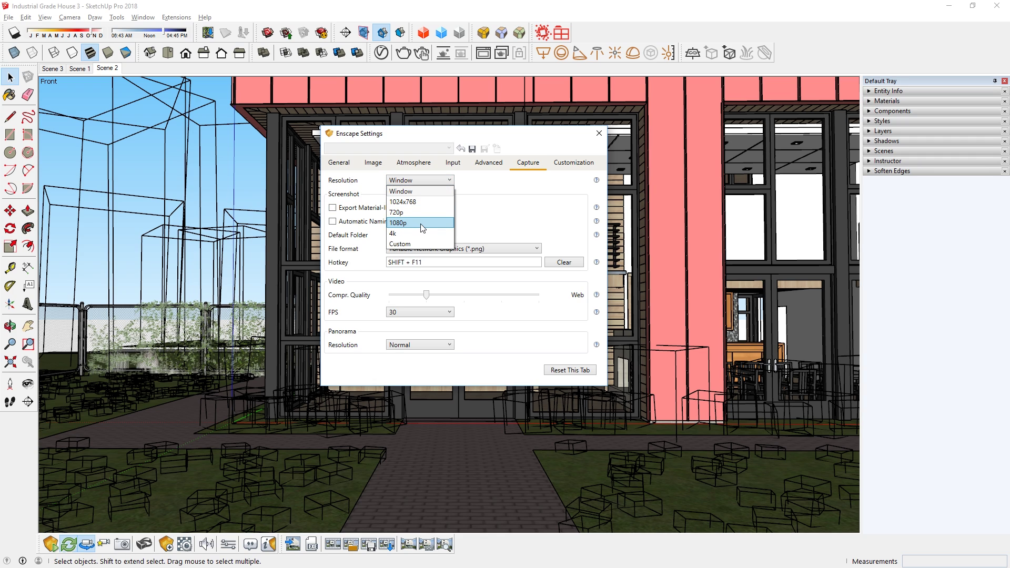
left_click(428, 223)
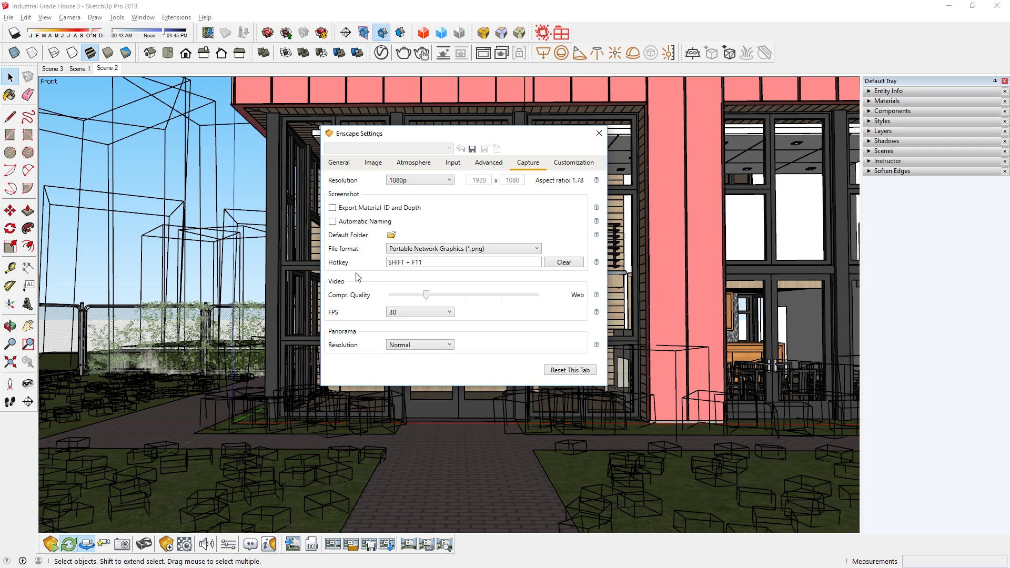
left_click_drag(426, 295, 499, 303)
left_click(413, 313)
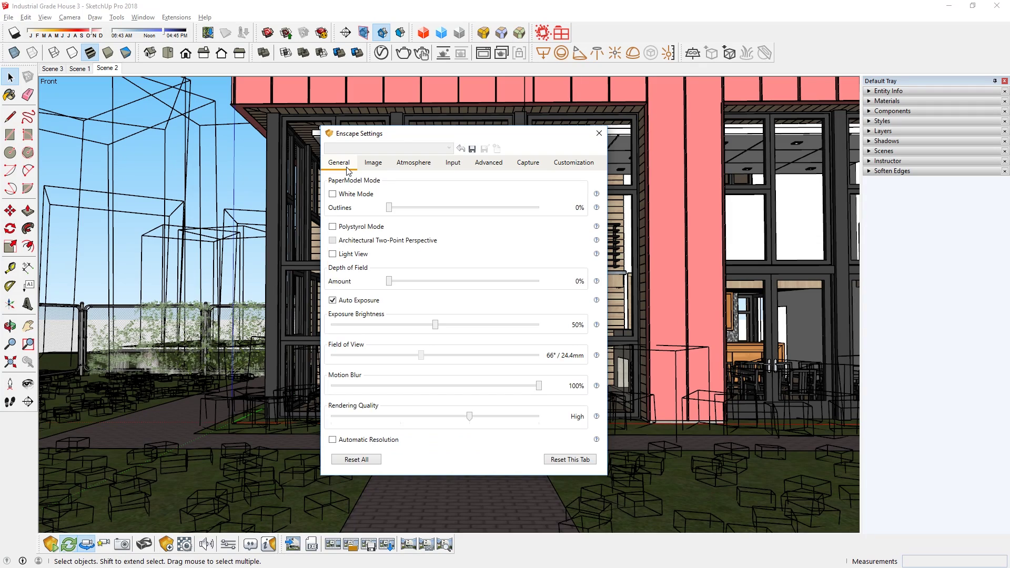
Step: Lower the Motion Blur slider in Enscape's General settings from 100% to 50%
left_click_drag(539, 385, 445, 386)
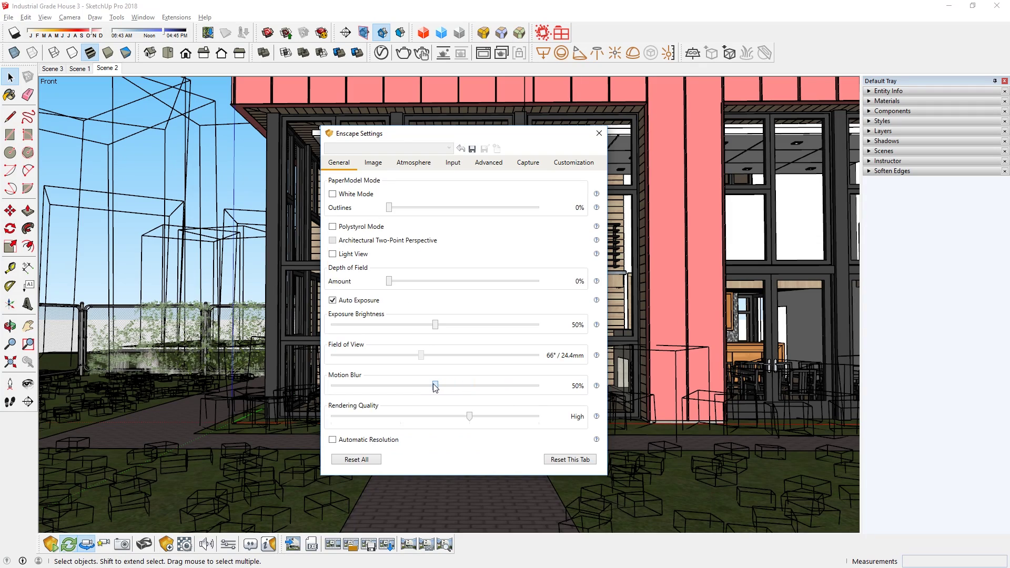